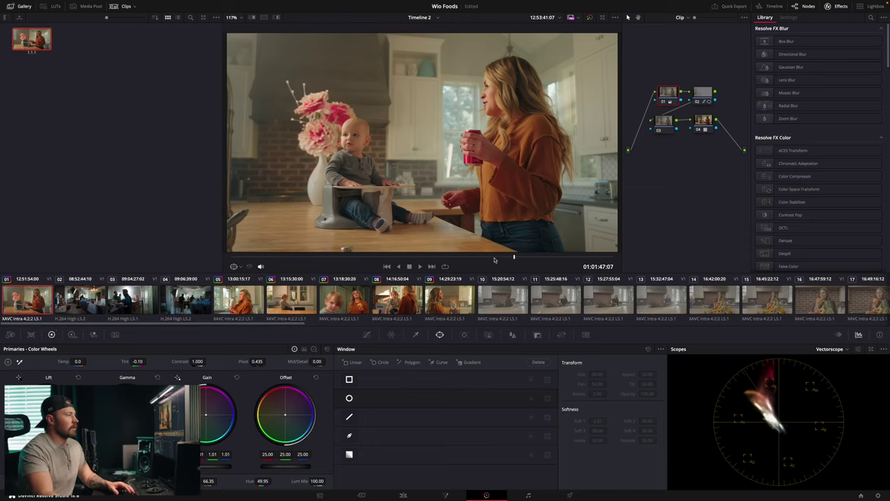
Scrub through clip 01's graded kitchen shot to the moment the woman drinks.
click(487, 258)
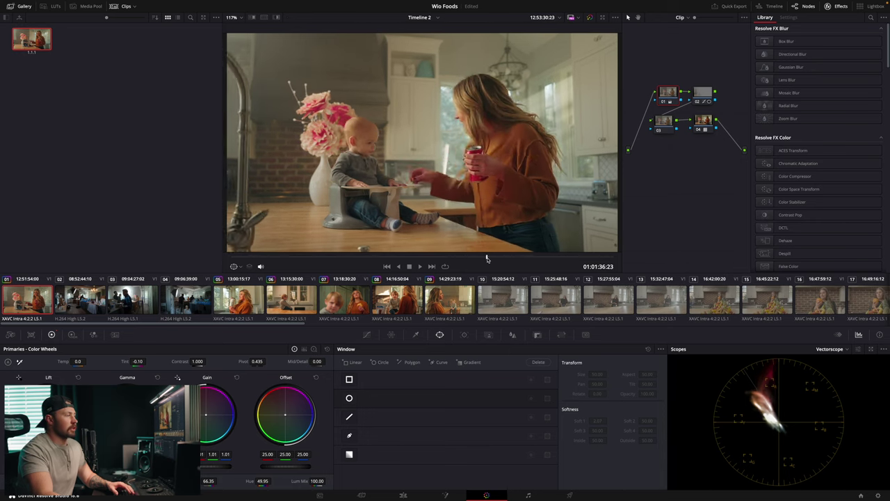
drag(487, 257, 490, 258)
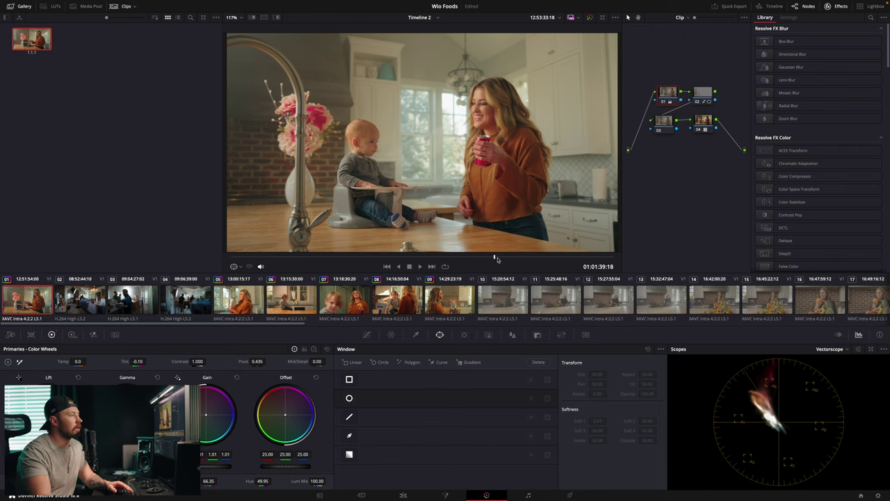
mouse_move(492, 259)
mouse_down()
mouse_move(505, 256)
mouse_move(491, 256)
mouse_up()
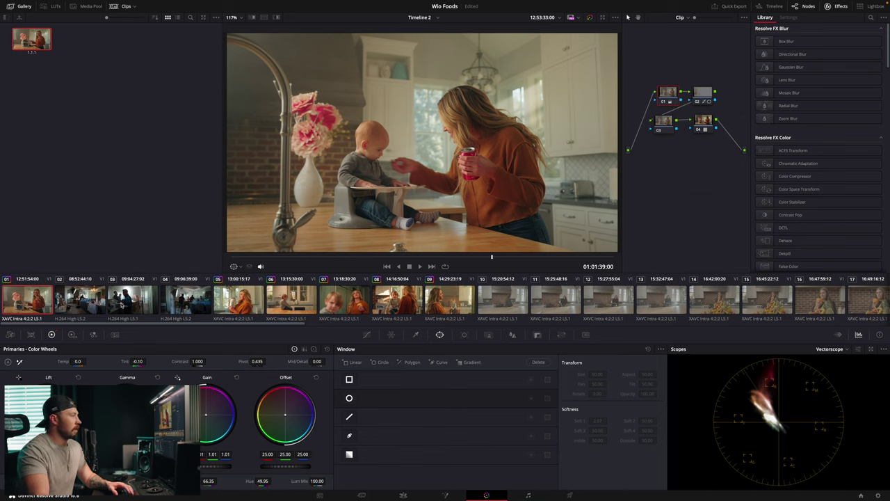
drag(494, 258, 485, 258)
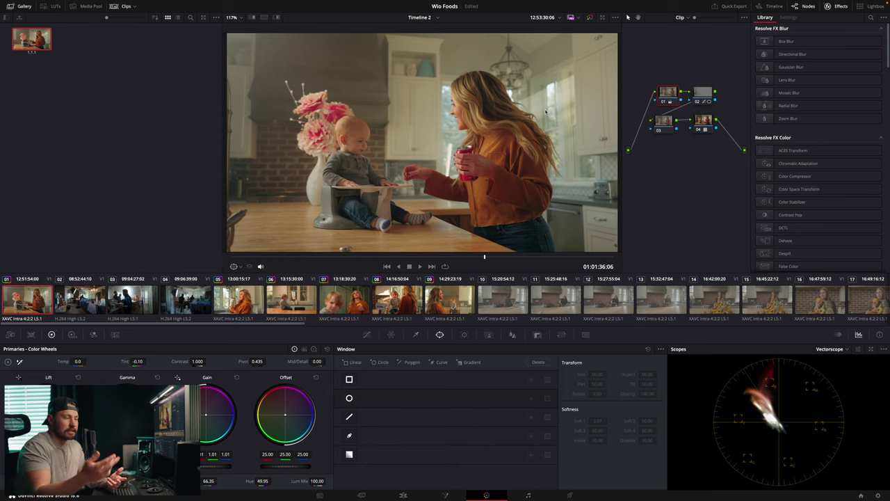
click(487, 257)
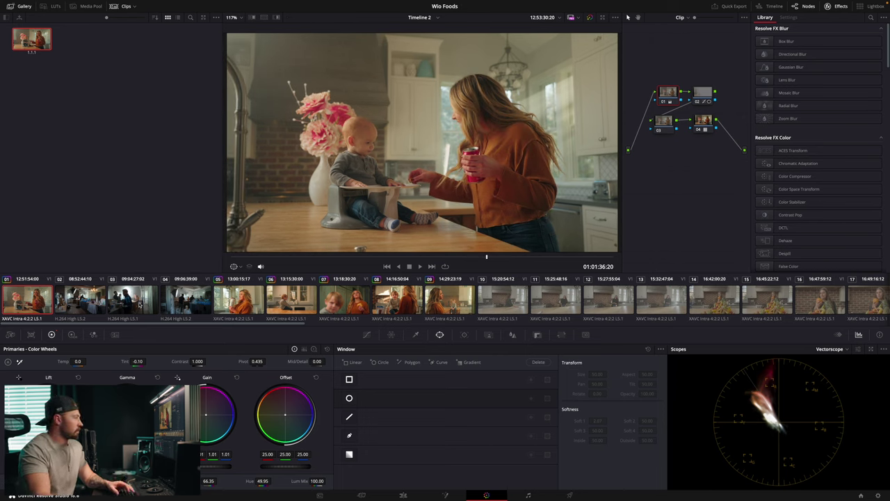
Preview clip 02's behind-the-scenes kitchen footage, then return to clip 01.
click(139, 305)
click(80, 300)
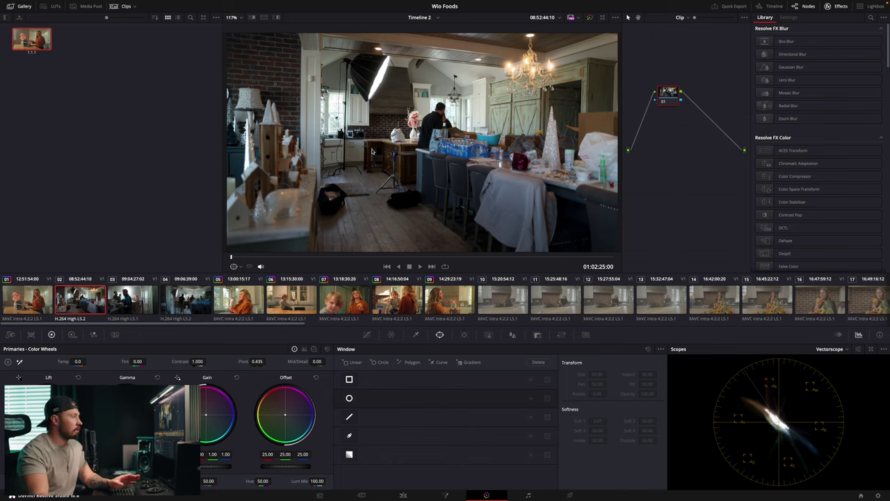
drag(233, 258, 252, 259)
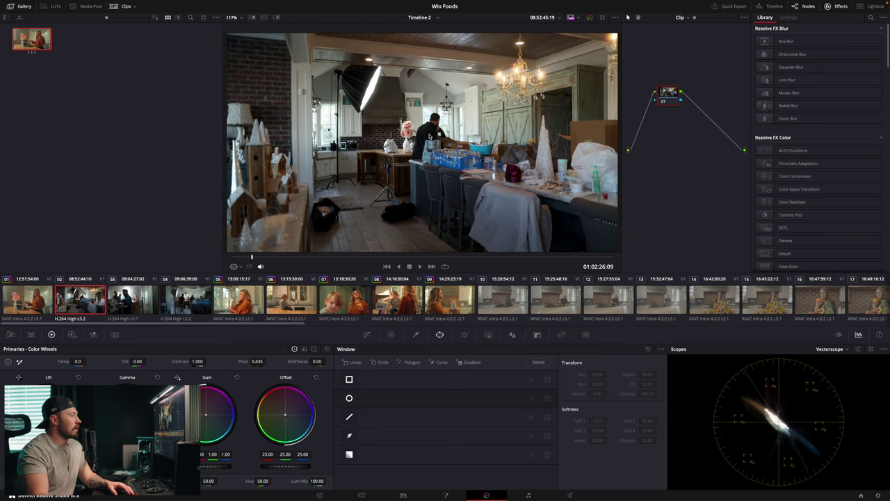
click(39, 303)
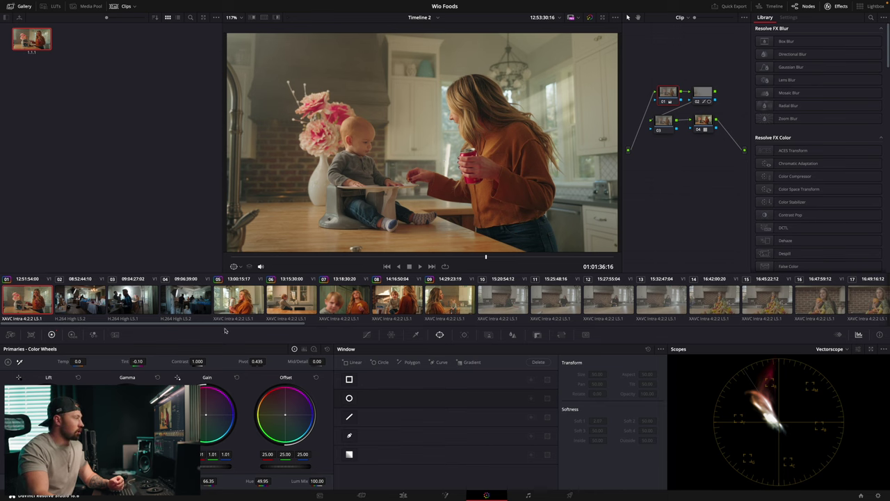
Preview a later moment of clip 04's behind-the-scenes footage.
click(185, 299)
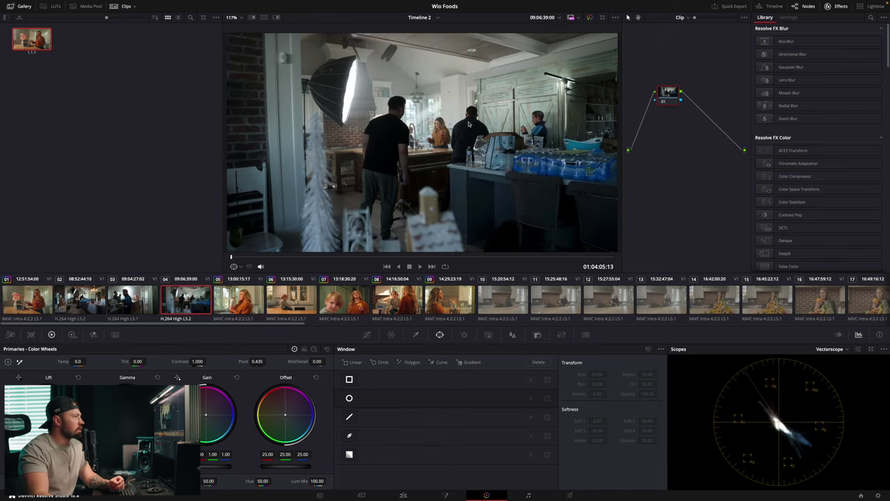
drag(320, 258, 359, 257)
scroll(359, 257, up, 1)
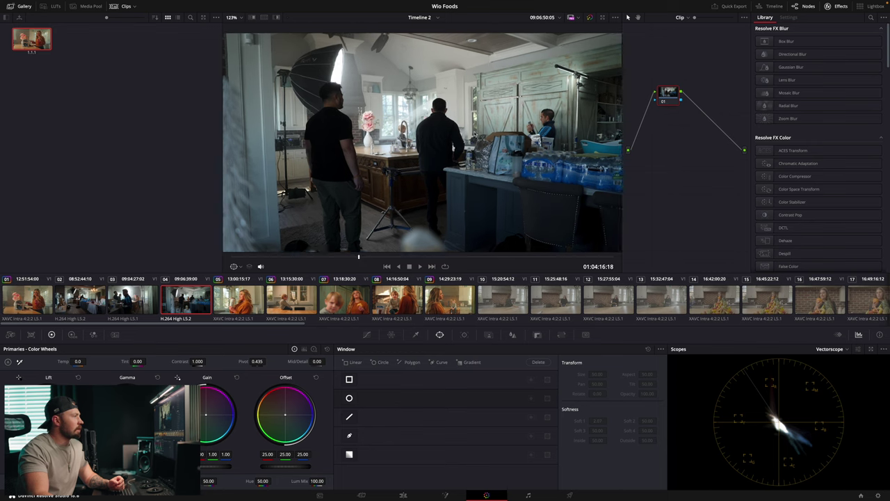
scroll(490, 124, up, 5)
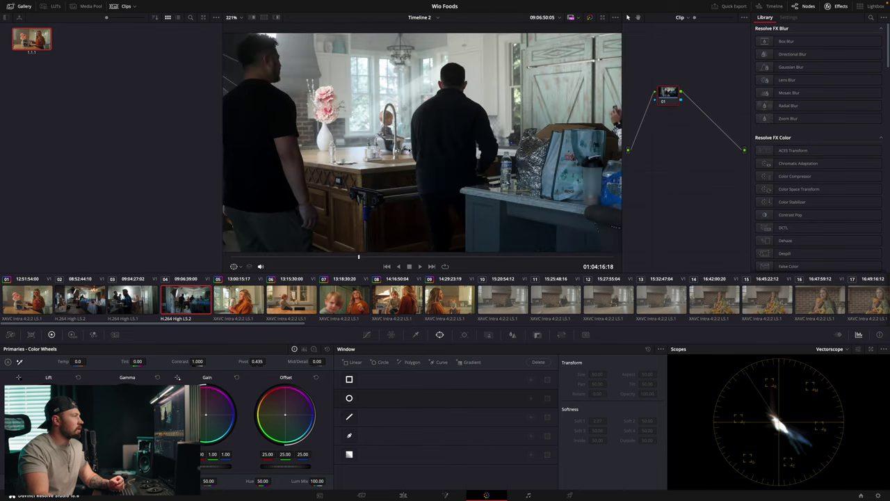
scroll(454, 122, down, 5)
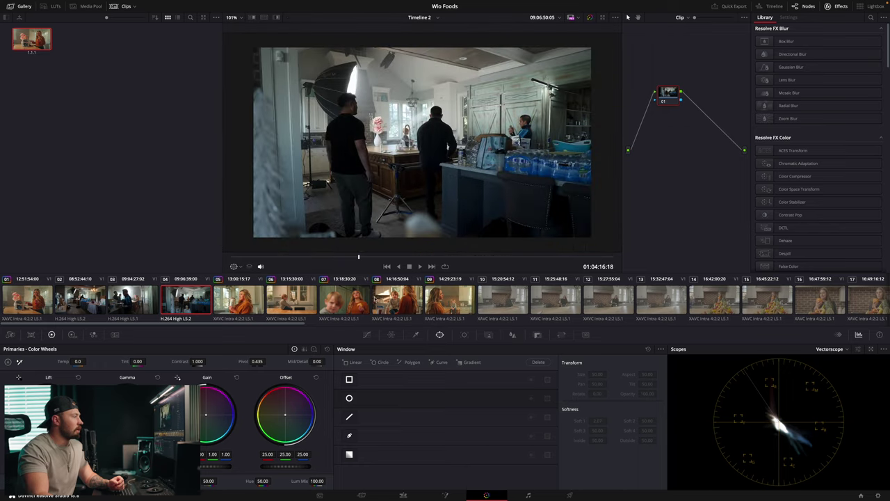
Go back to clip 01, scrub into the later shots, then load clip 03 with the round light.
click(28, 303)
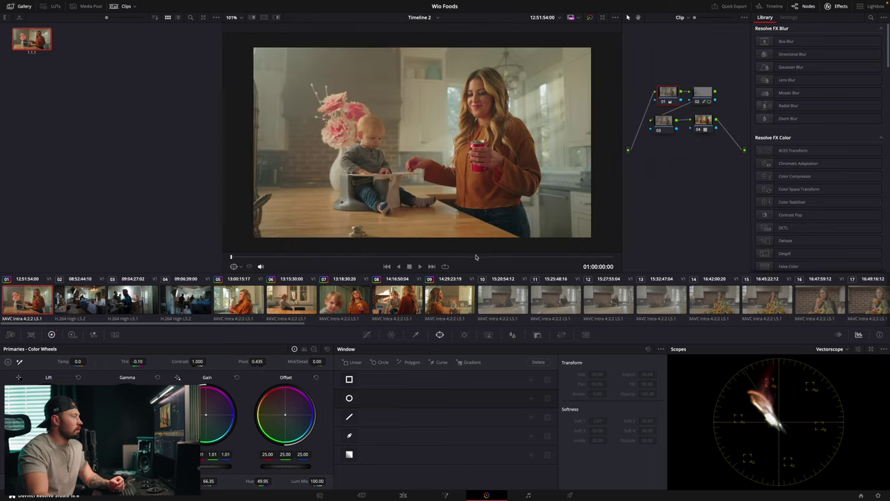
drag(477, 258, 502, 257)
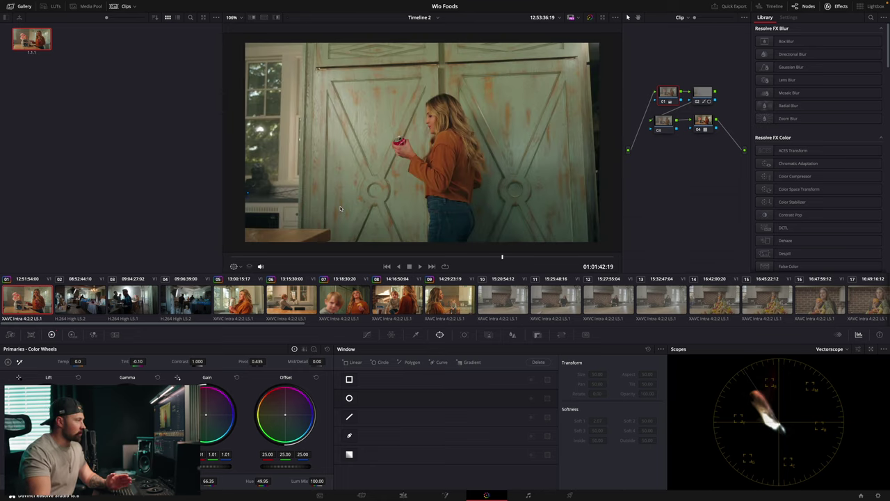
click(270, 259)
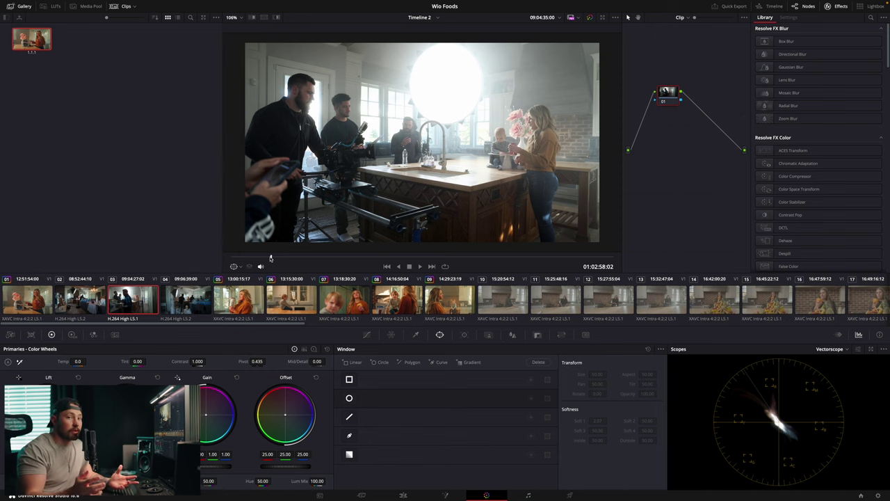
drag(271, 258, 314, 259)
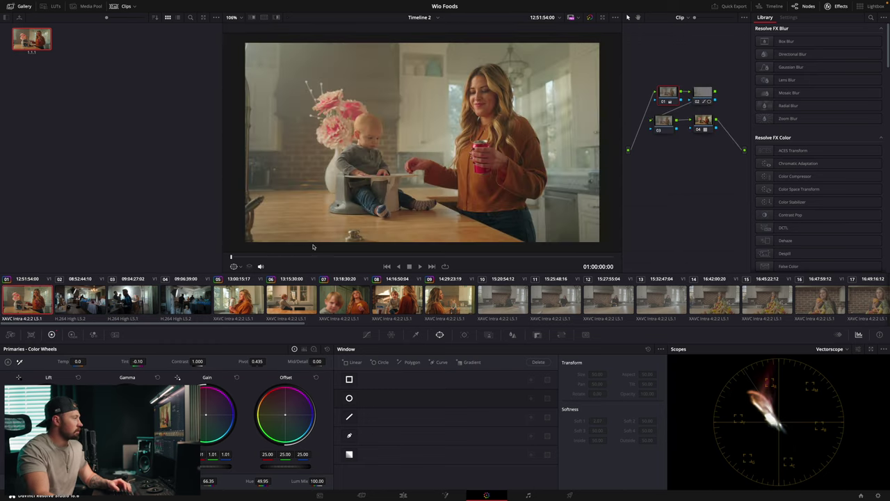
mouse_move(487, 256)
mouse_down()
mouse_move(496, 255)
mouse_move(483, 256)
mouse_up()
key(space)
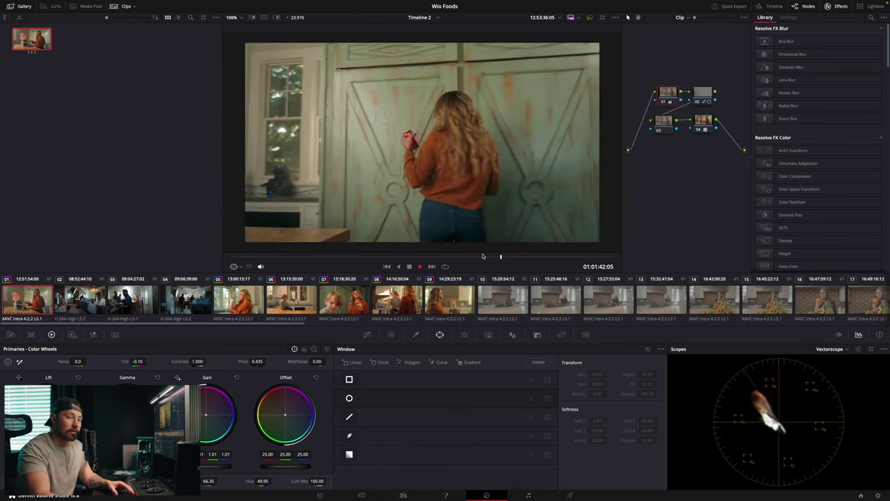
key(space)
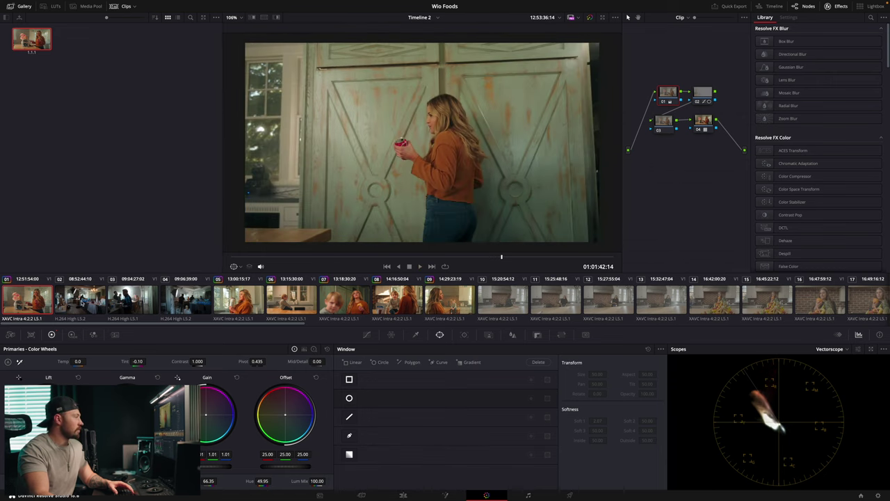
click(129, 303)
drag(281, 257, 302, 258)
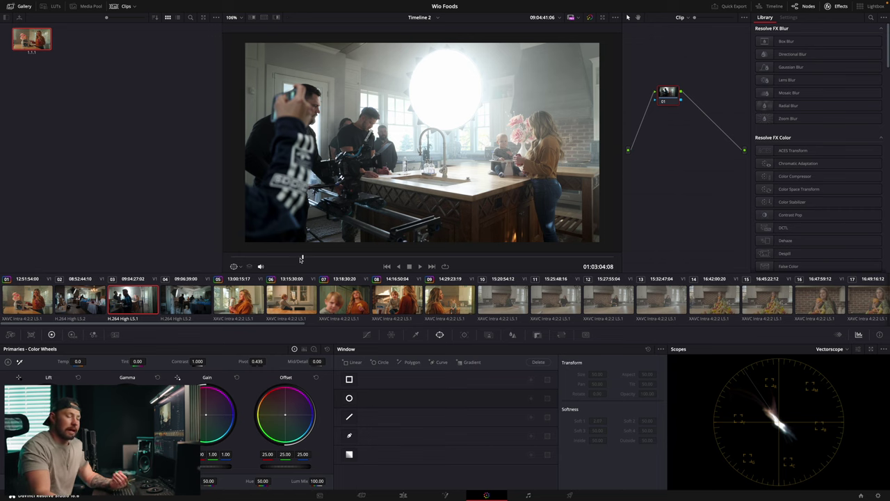
Play clip 03's footage and step the playhead back a few frames to review it.
key(space)
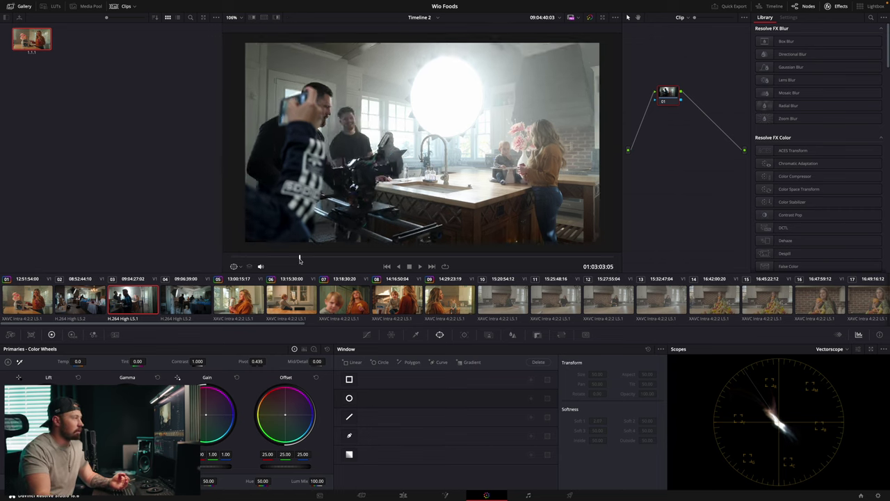
drag(312, 259, 310, 263)
scroll(310, 151, up, 3)
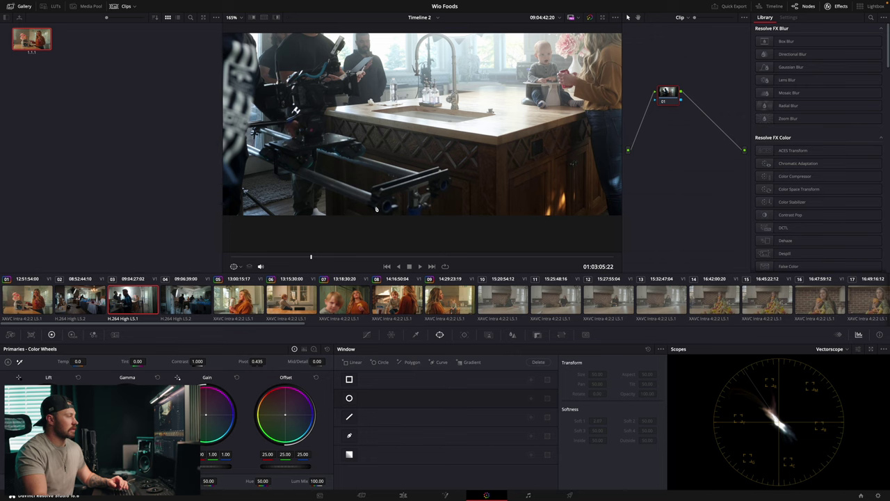
key(Left)
key(Left)
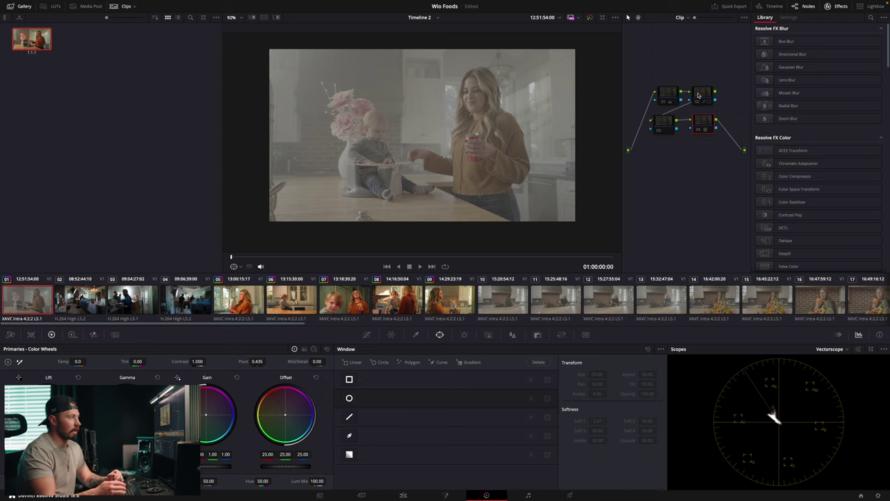
Re-enable clip 01's grade with Ctrl+D and enter a warmer Temp value on node 01.
key(ctrl+d)
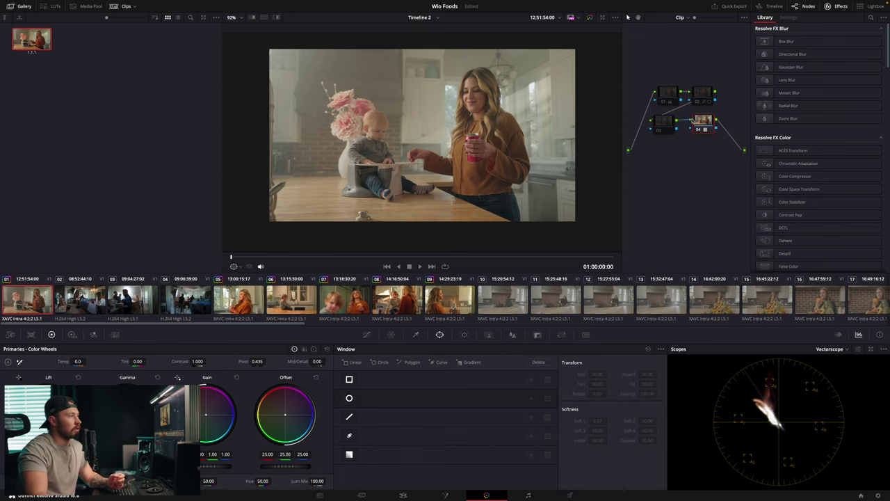
click(668, 94)
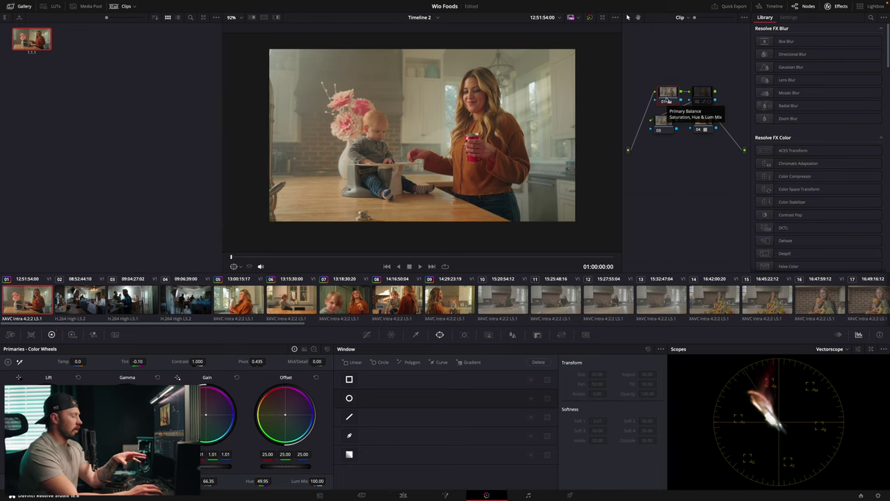
text(28)
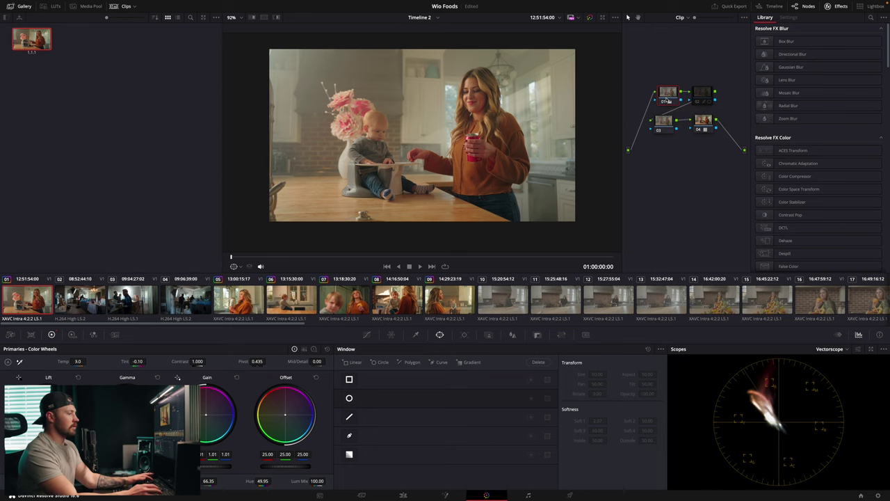
key(Return)
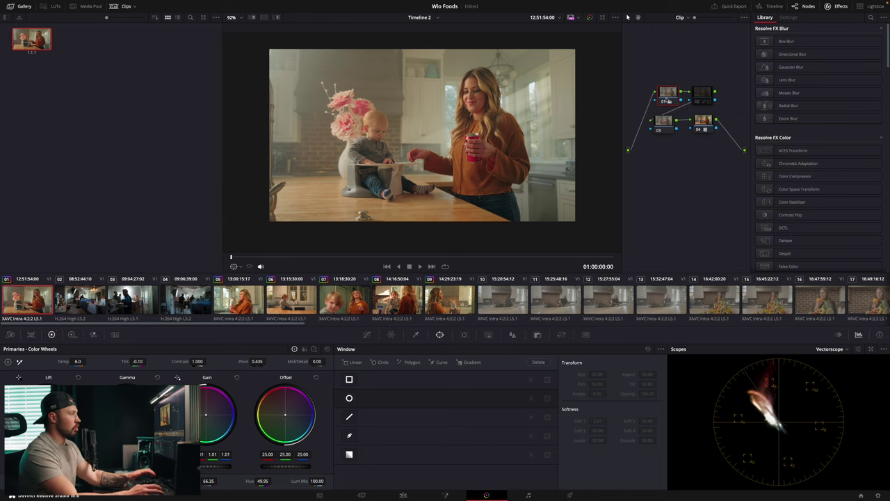
Glance at clip 04, then on clip 01 nudge node 02's gradient window to Pan 37.93, Tilt 42.67.
click(703, 92)
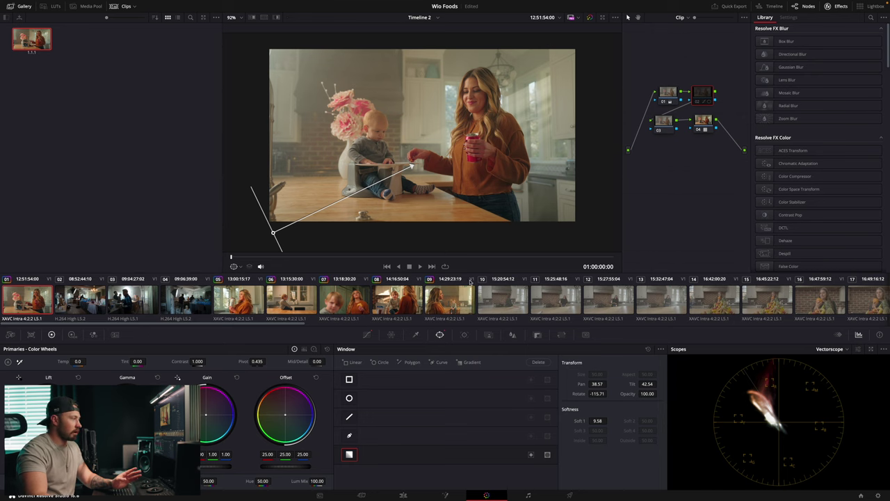
click(185, 298)
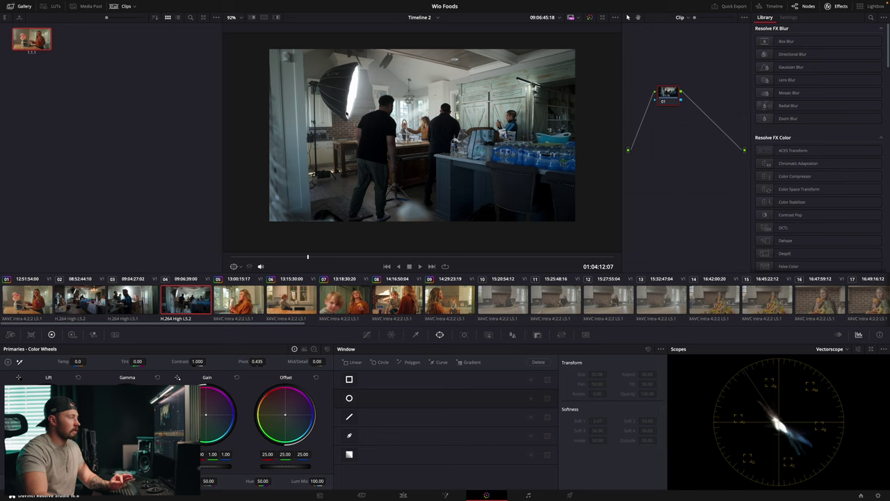
key(Home)
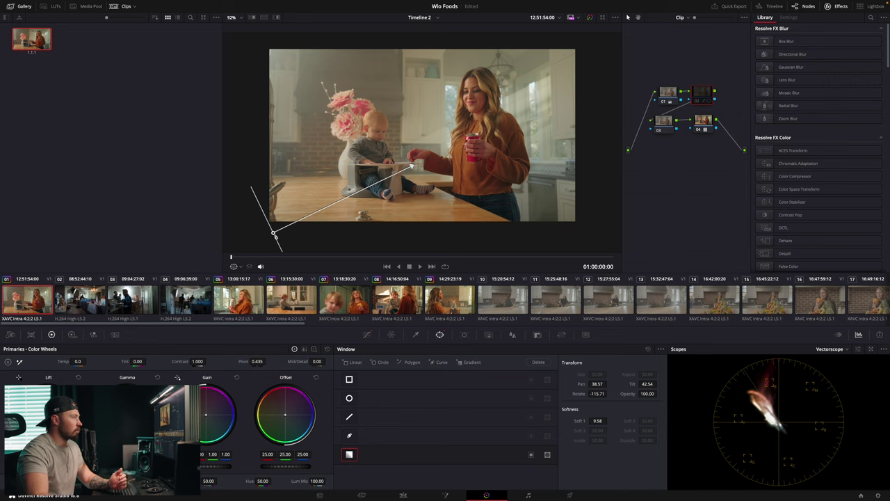
mouse_move(275, 237)
mouse_down()
mouse_move(284, 239)
mouse_move(265, 231)
mouse_up()
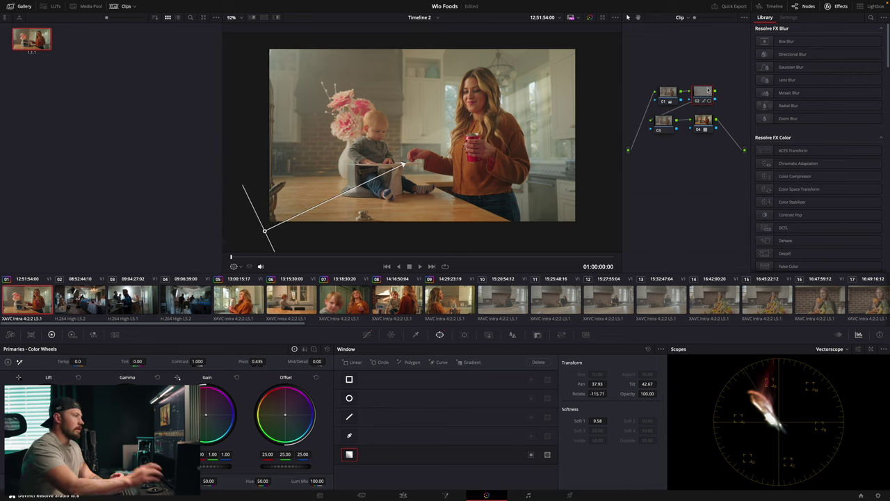
Toggle node 02's gradient window on and off to compare the kitchen shot.
key(ctrl+d)
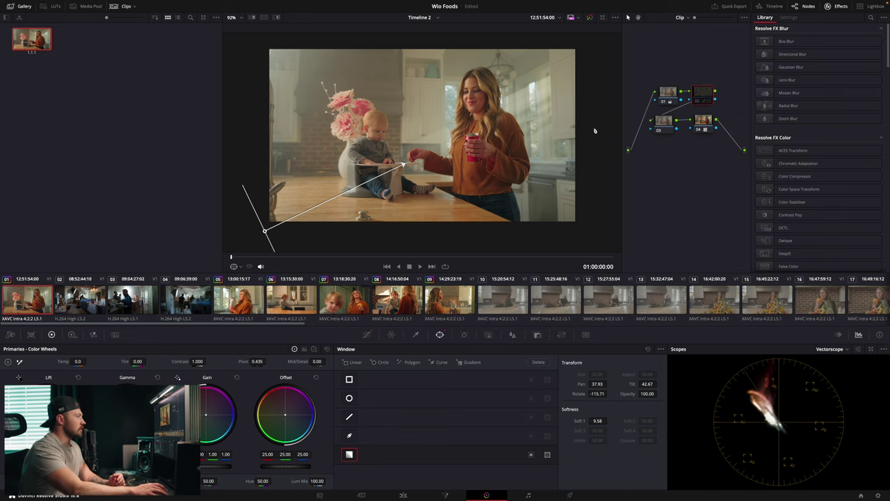
key(ctrl+d)
key(ctrl+d)
key(ctrl+d)
key(ctrl+d)
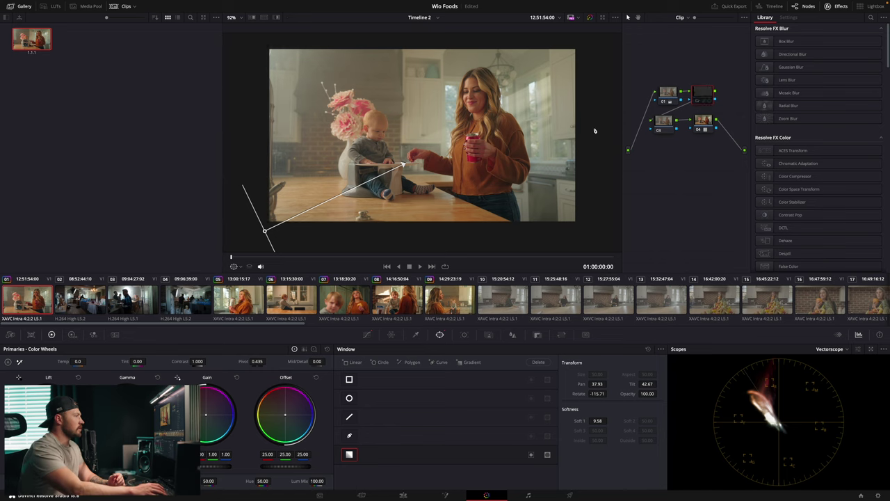
key(ctrl+d)
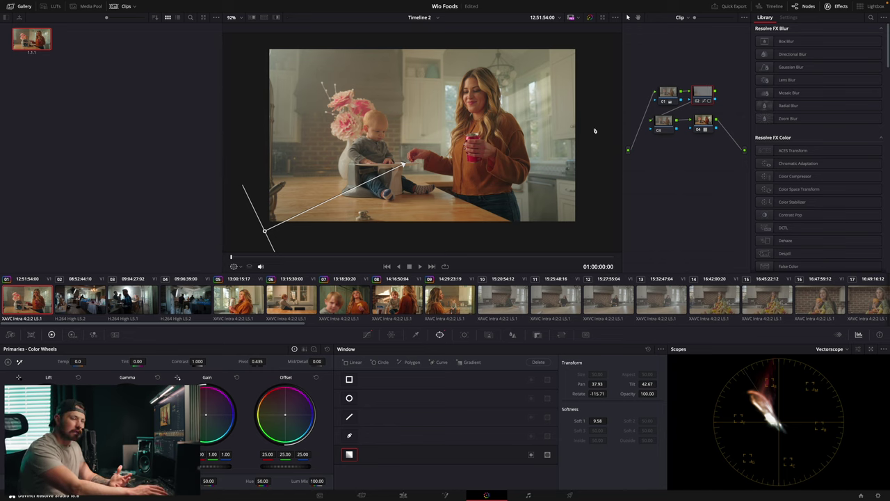
key(ctrl+d)
key(ctrl+d)
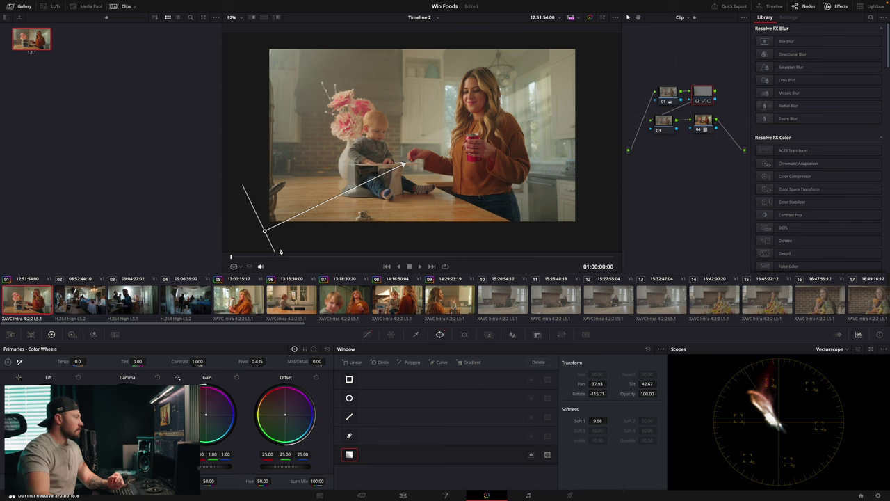
Scrub through the shots, compare once more, and leave node 02's gradient switched off.
drag(240, 257, 501, 258)
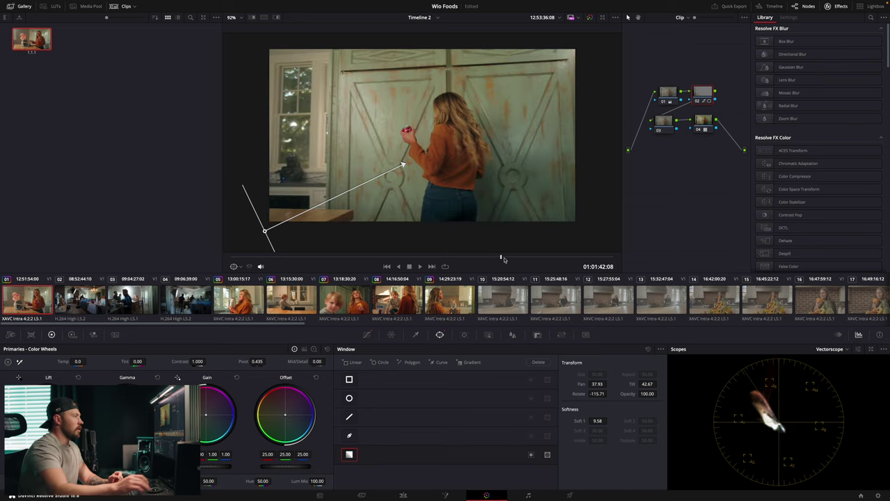
mouse_move(484, 258)
mouse_down()
mouse_move(473, 258)
mouse_move(488, 260)
mouse_up()
key(ctrl+d)
key(ctrl+d)
key(ctrl+d)
key(ctrl+d)
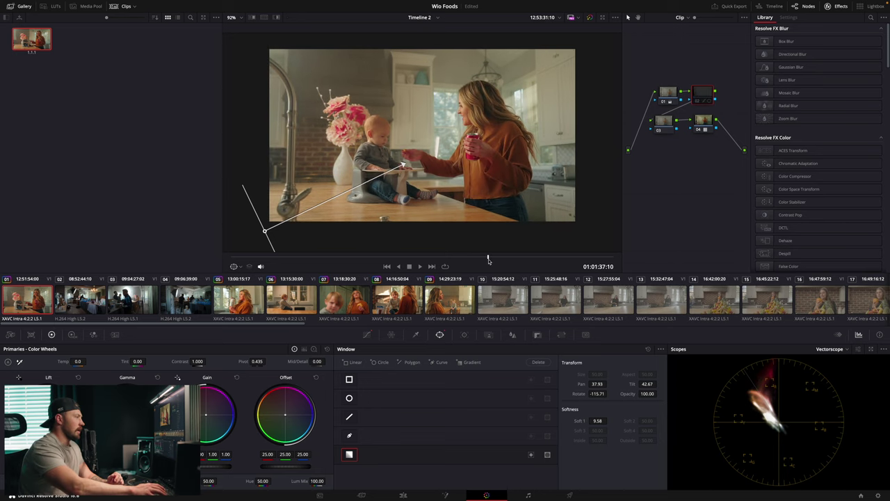
key(ctrl+d)
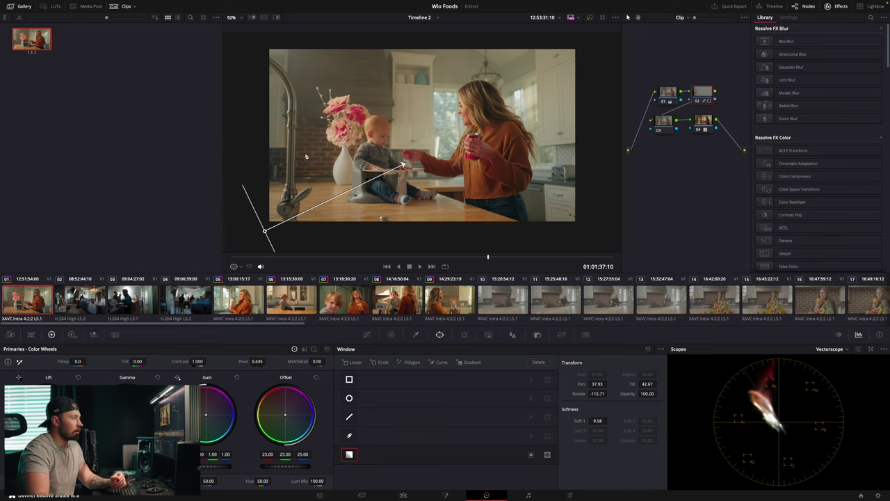
click(666, 124)
Search Effects for 'grain' and apply Film Grain to node 03.
click(872, 18)
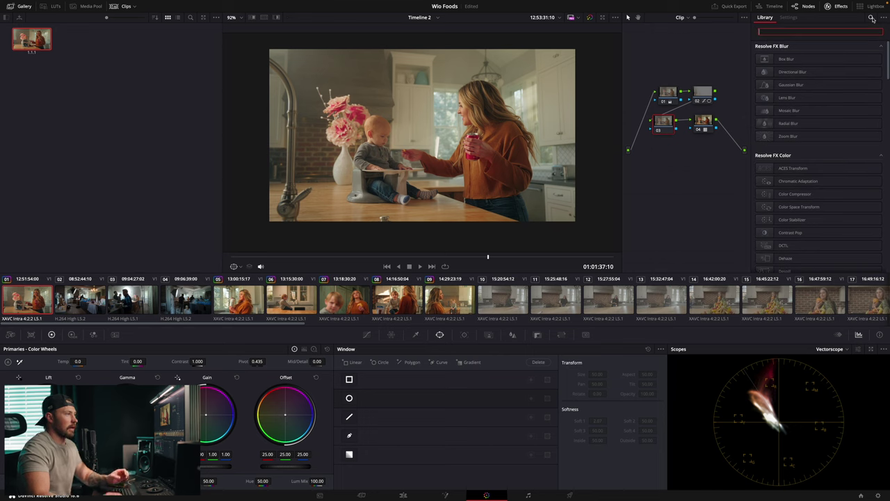
text(grain)
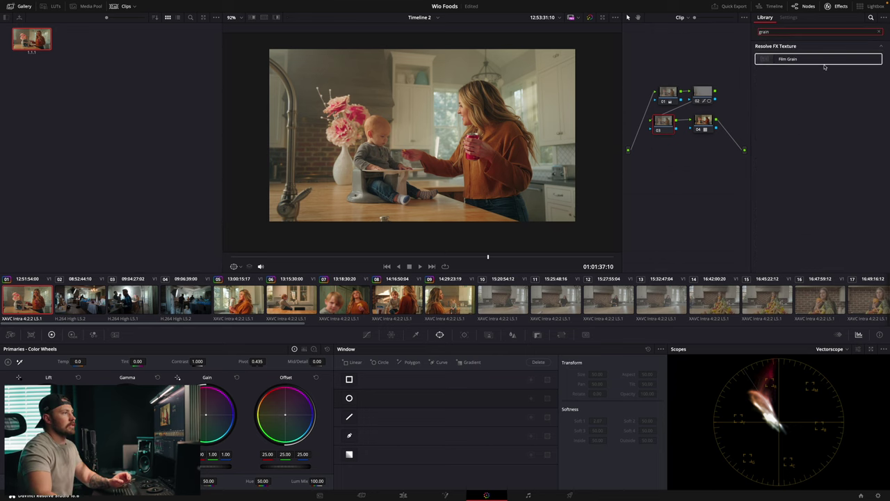
drag(788, 59, 667, 123)
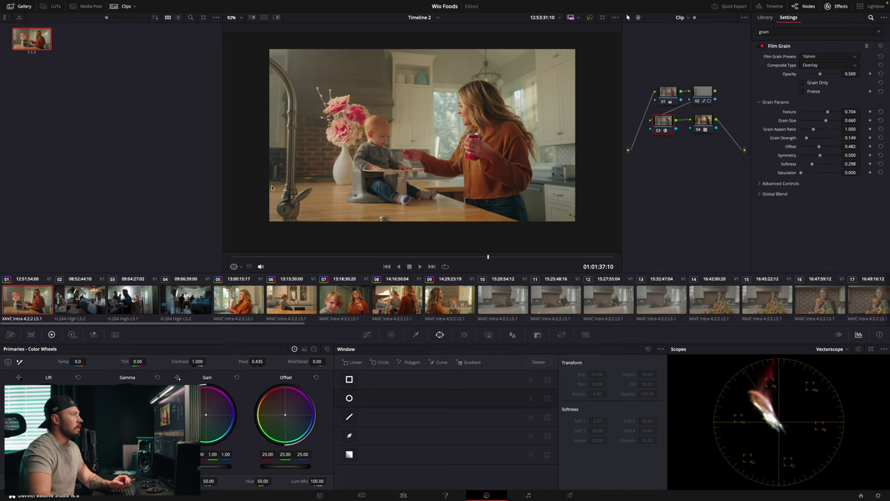
scroll(401, 109, up, 4)
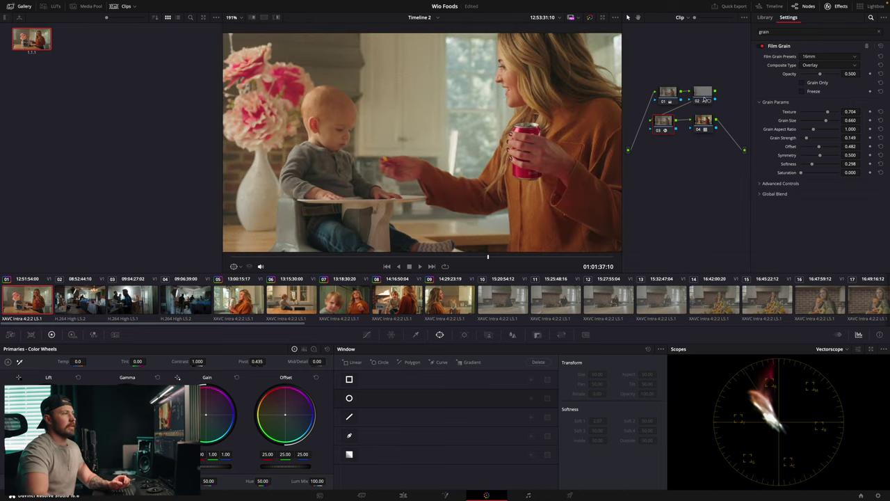
Try the 8mm and 16mm 50D grain presets, settling on 16mm 250D, and play to judge it.
click(811, 58)
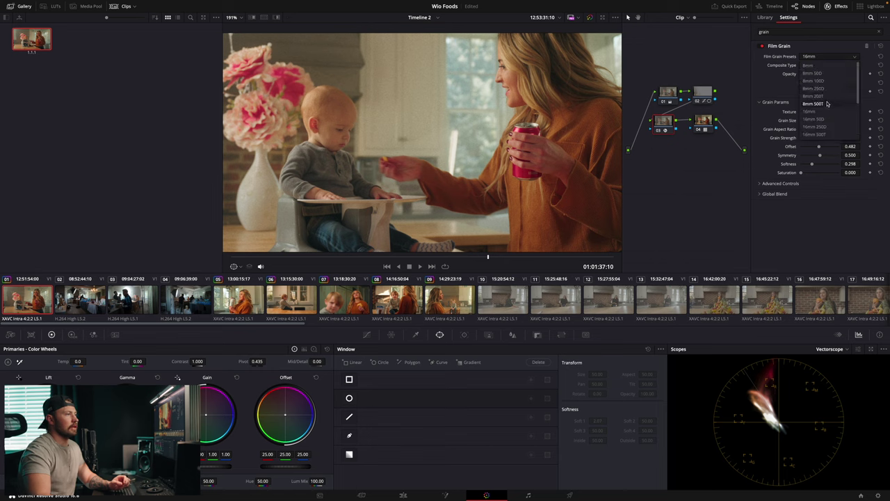
click(814, 66)
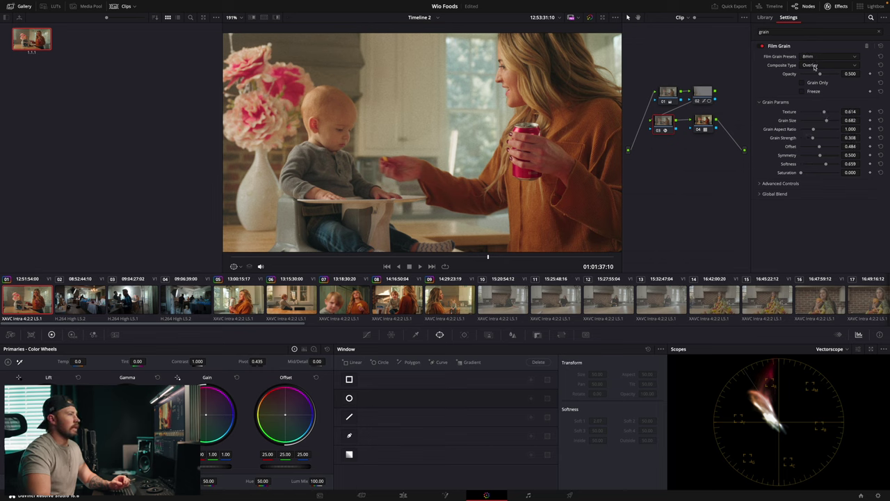
key(space)
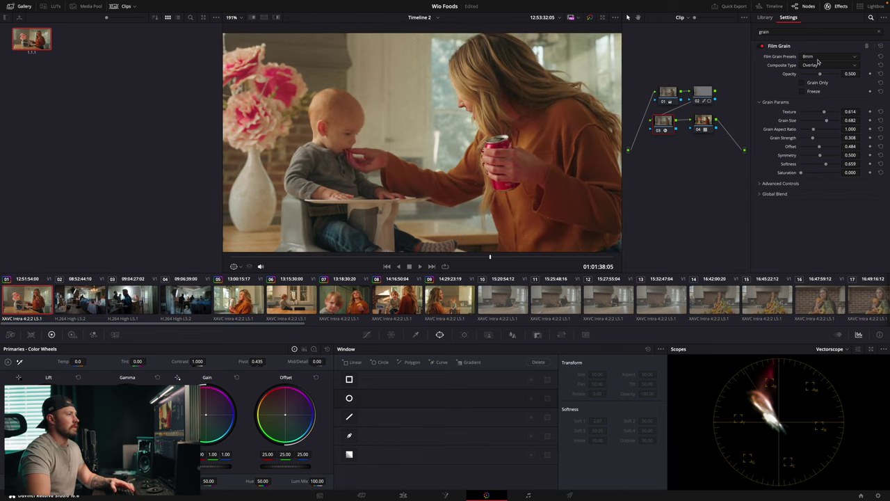
click(818, 59)
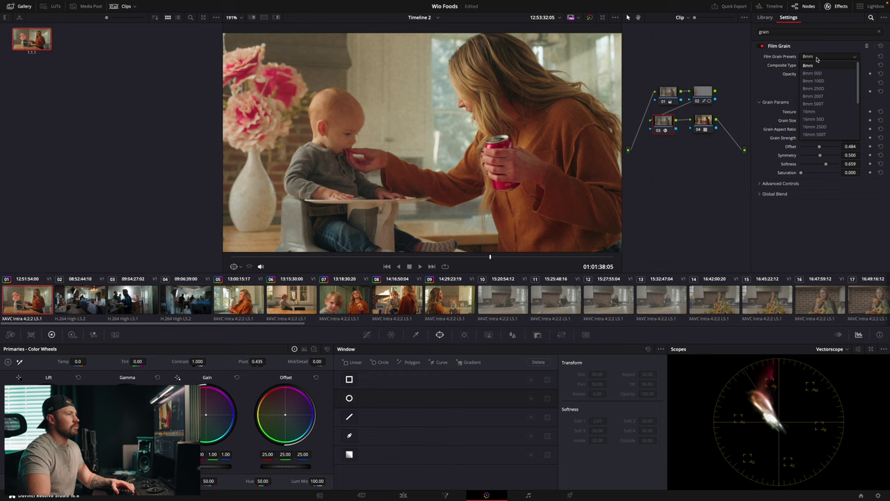
click(821, 120)
click(829, 58)
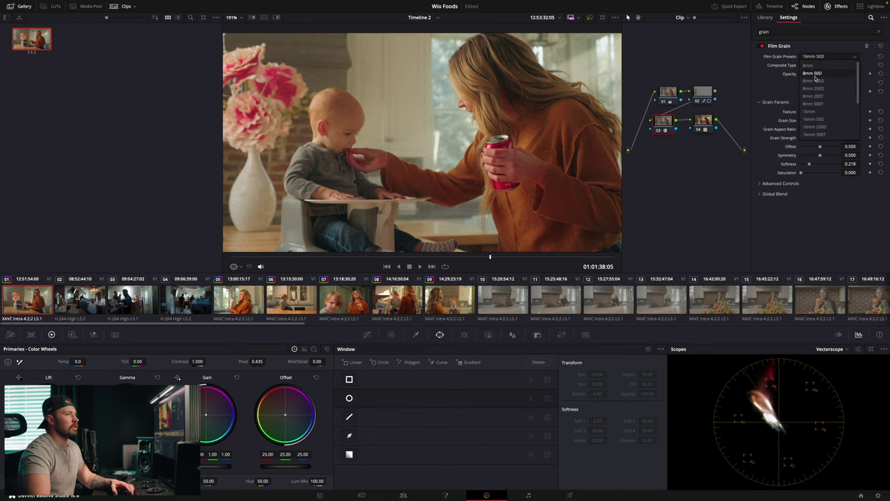
click(827, 130)
scroll(367, 136, down, 3)
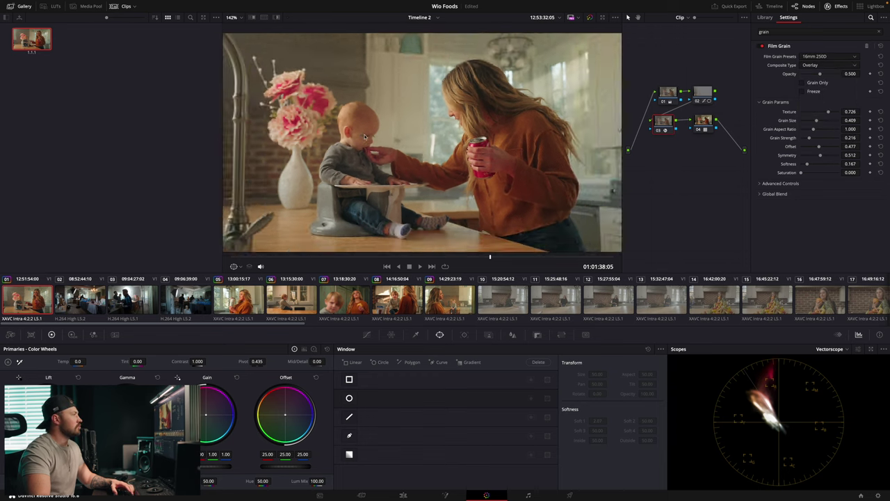
key(space)
scroll(364, 136, up, 1)
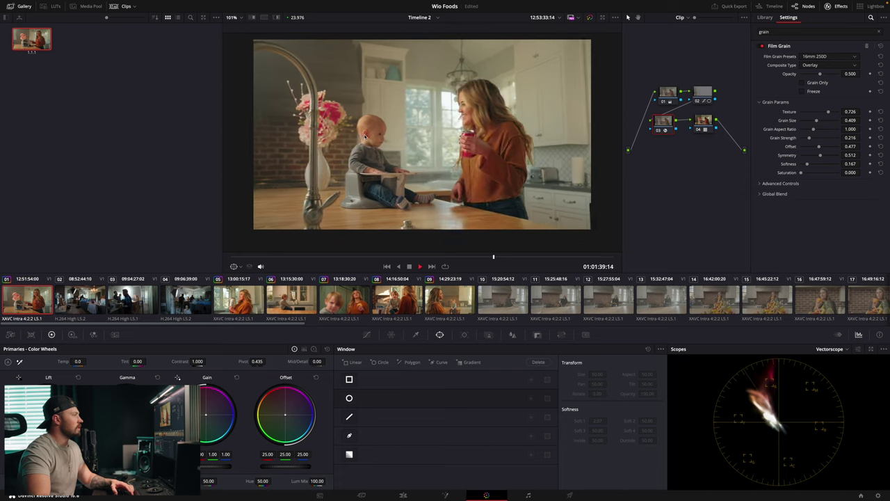
key(space)
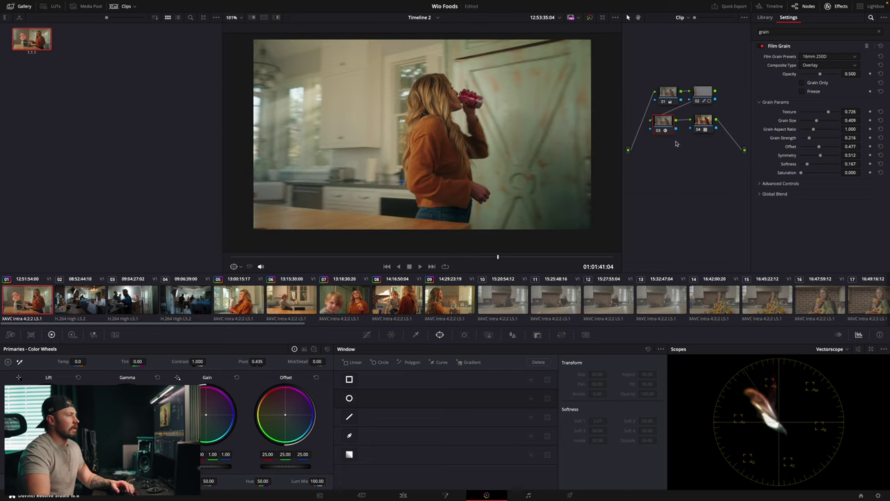
scroll(499, 131, up, 6)
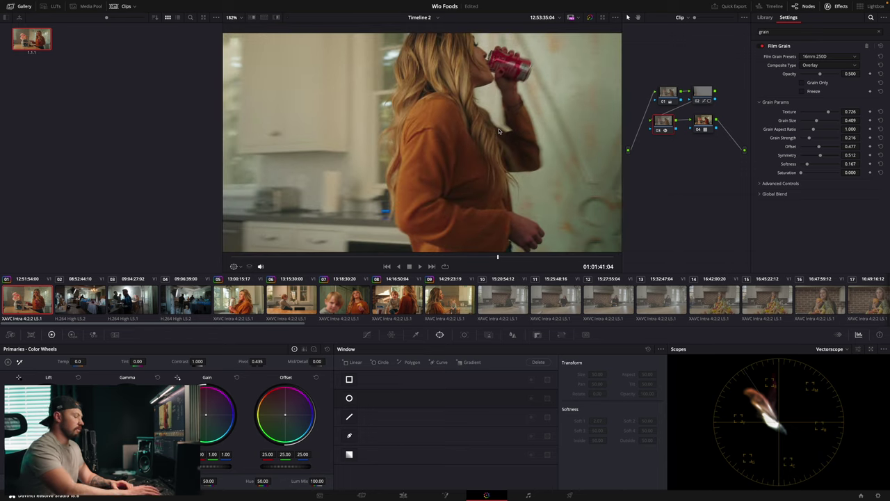